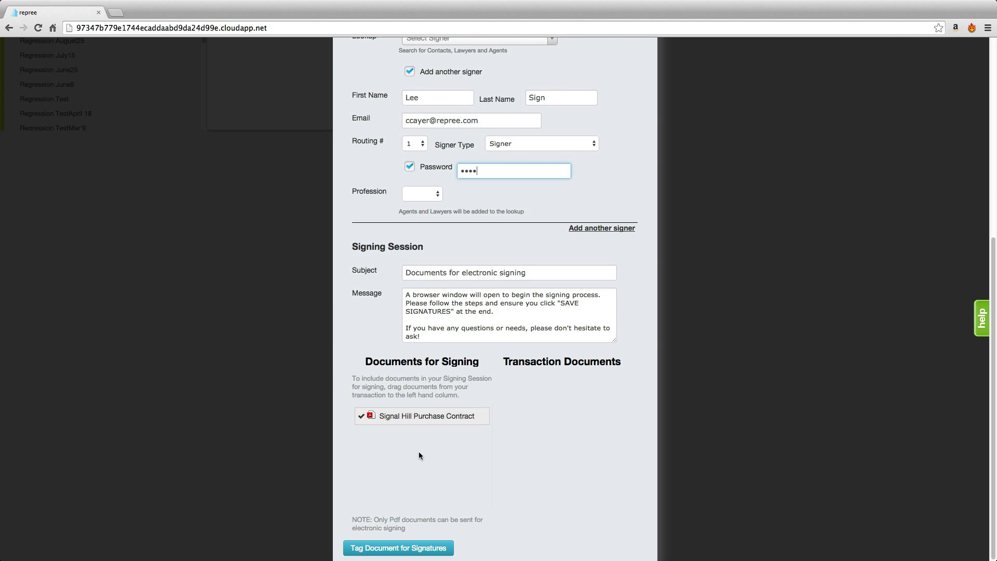
Step: Open the purchase contract in the tagging editor and try the Select All and None signer choices
{"action": "left_click", "coordinate": [390, 547]}
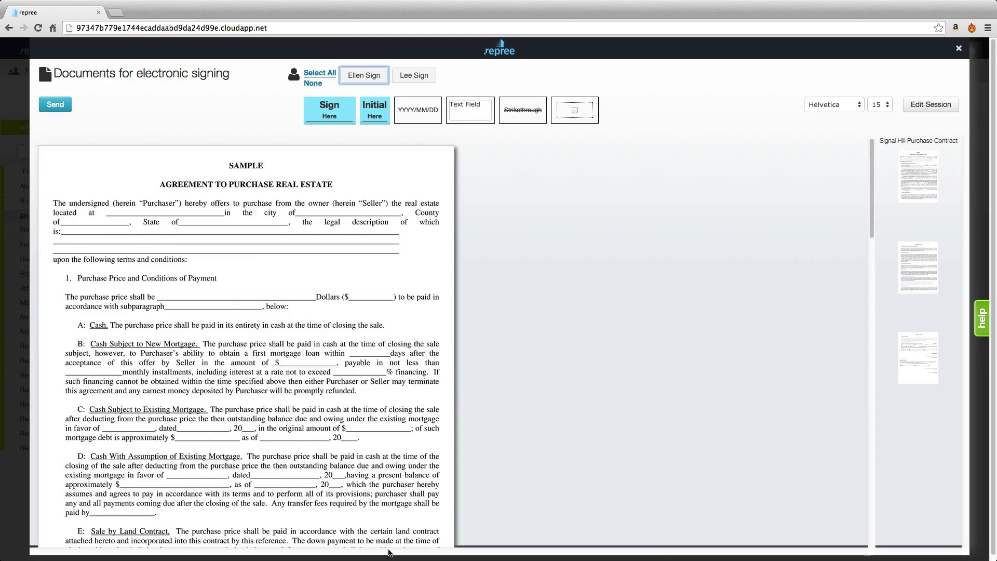
{"action": "left_click", "coordinate": [415, 78]}
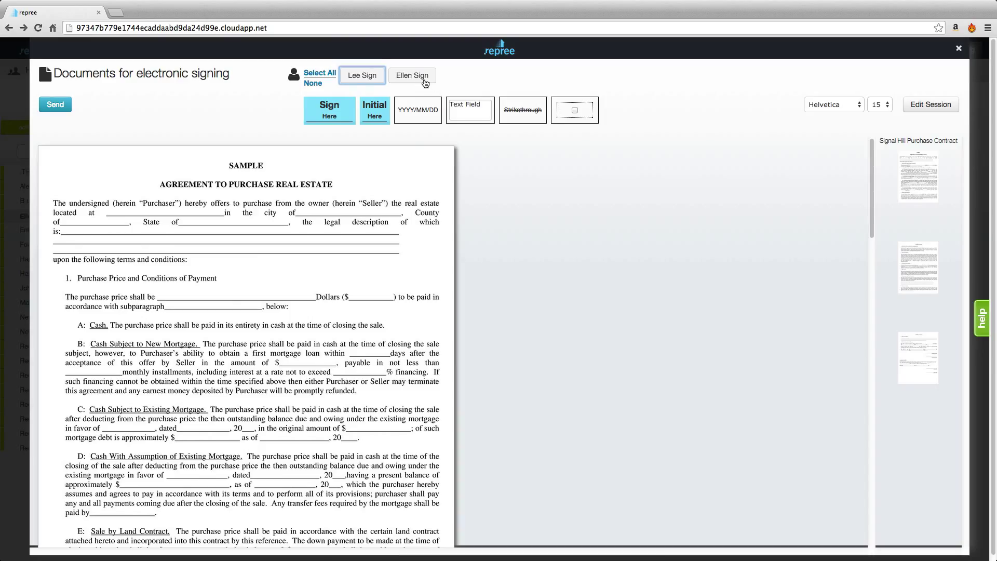
{"action": "left_click", "coordinate": [316, 76]}
{"action": "left_click", "coordinate": [316, 84]}
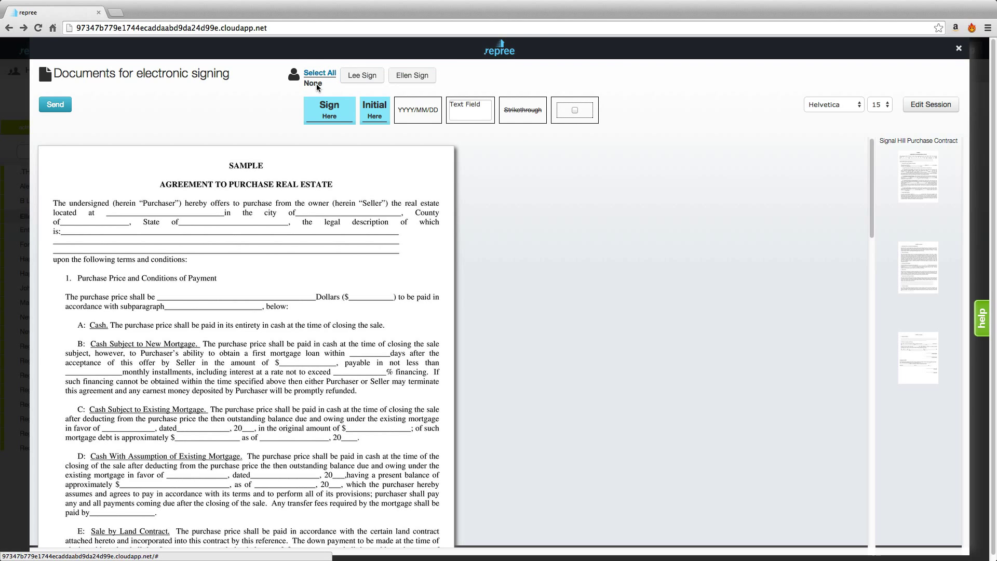
Step: Toggle the individual signer buttons on and off, ending with the first signer chosen
{"action": "left_click", "coordinate": [364, 78]}
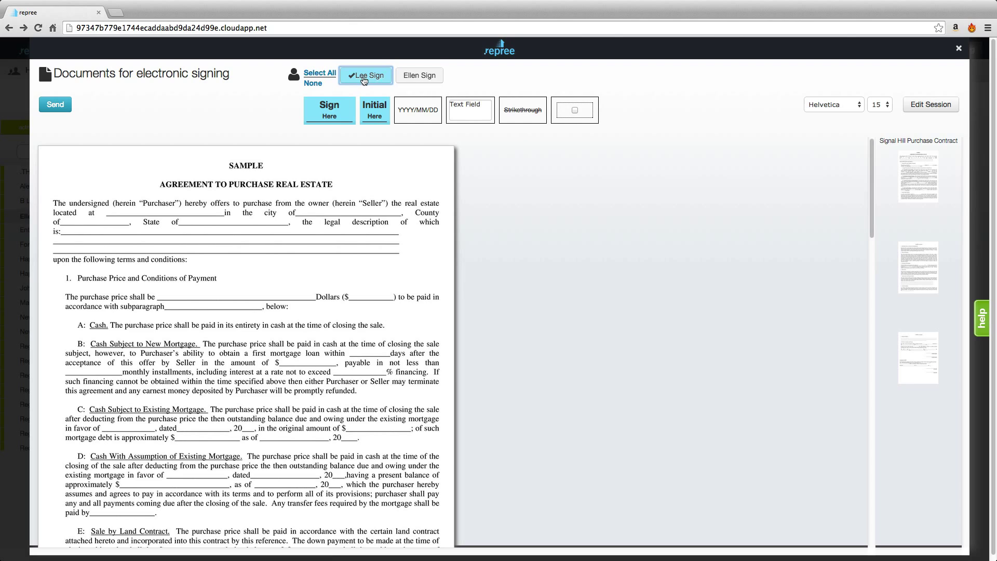
{"action": "left_click", "coordinate": [364, 77]}
{"action": "left_click", "coordinate": [406, 77]}
{"action": "left_click", "coordinate": [407, 77]}
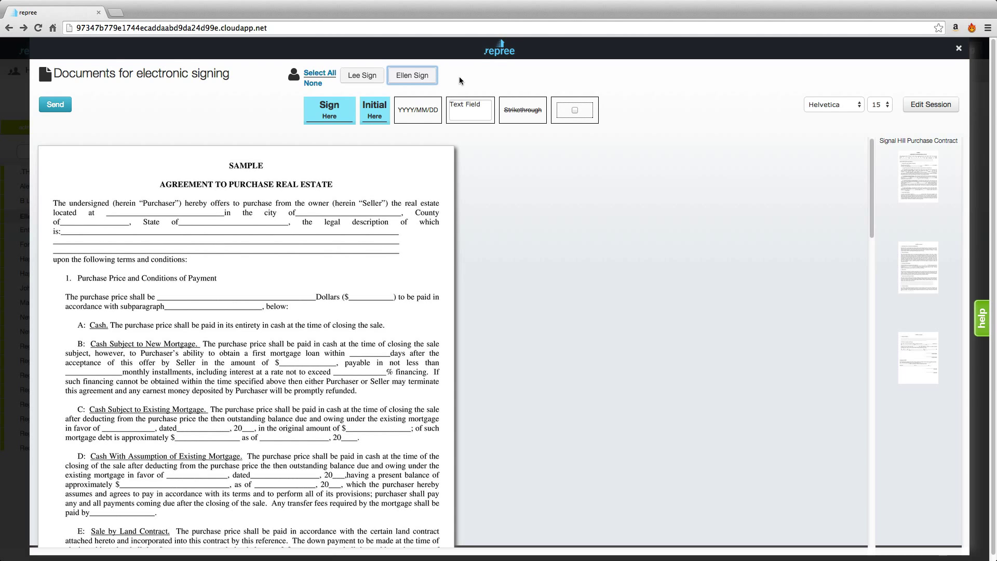
{"action": "left_click", "coordinate": [360, 77]}
Step: Place a trial signature field on the legal-description line, remove it, and choose both signers
{"action": "left_click_drag", "start_coordinate": [322, 107], "coordinate": [290, 261]}
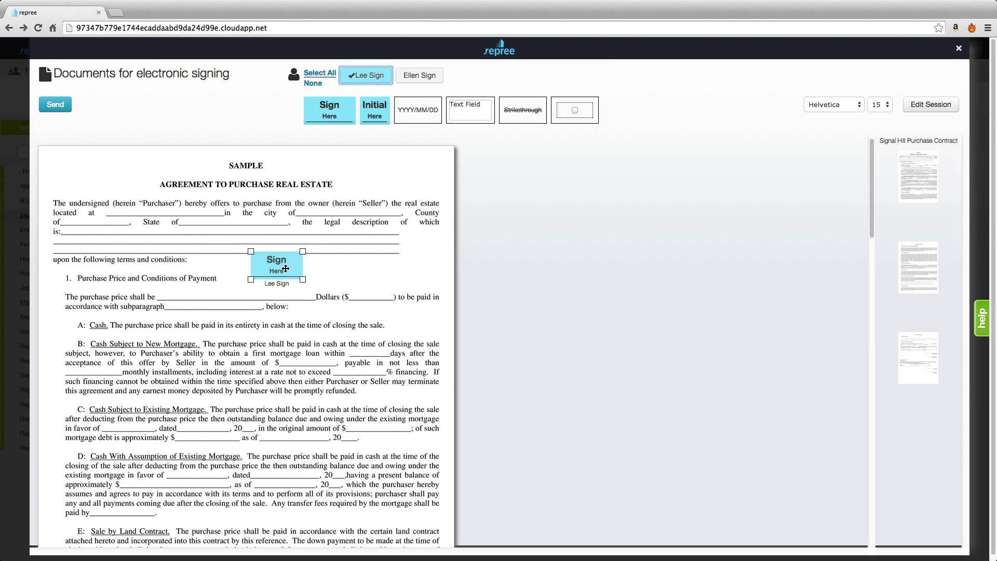
{"action": "left_click_drag", "start_coordinate": [286, 268], "coordinate": [335, 118]}
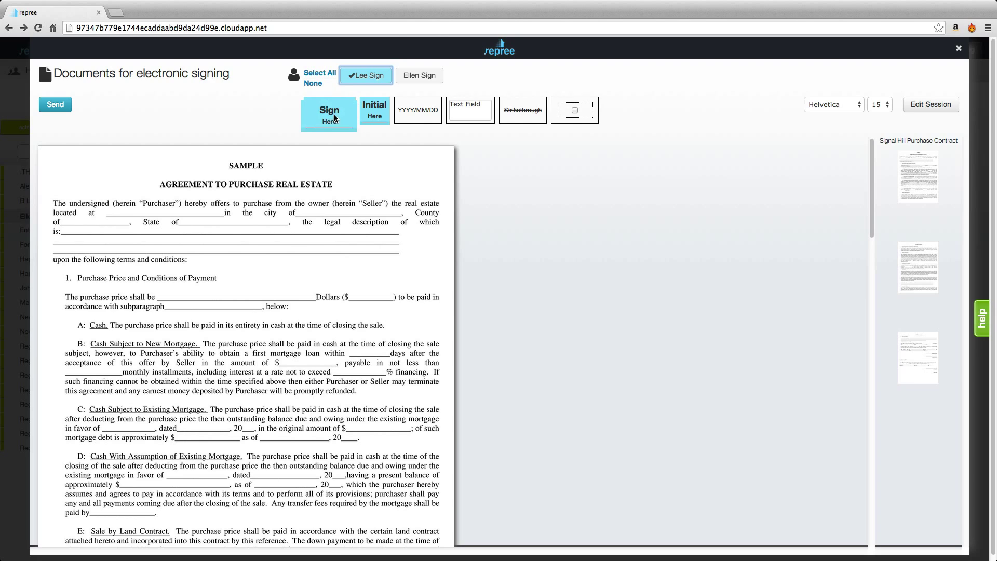
{"action": "left_click", "coordinate": [321, 74]}
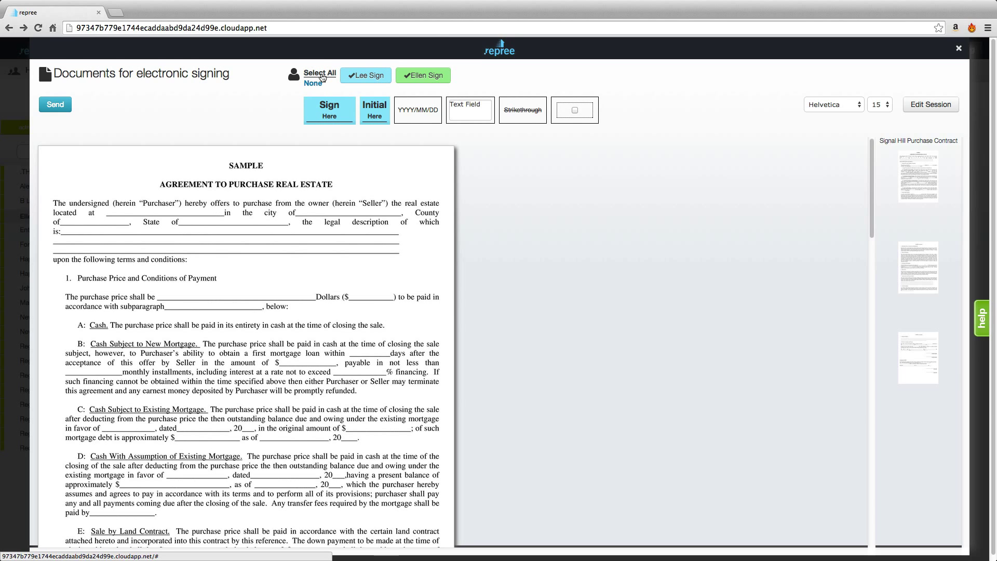
Step: Place both signers' signature fields near the terms line, shift one right, then remove both
{"action": "left_click_drag", "start_coordinate": [332, 107], "coordinate": [258, 269]}
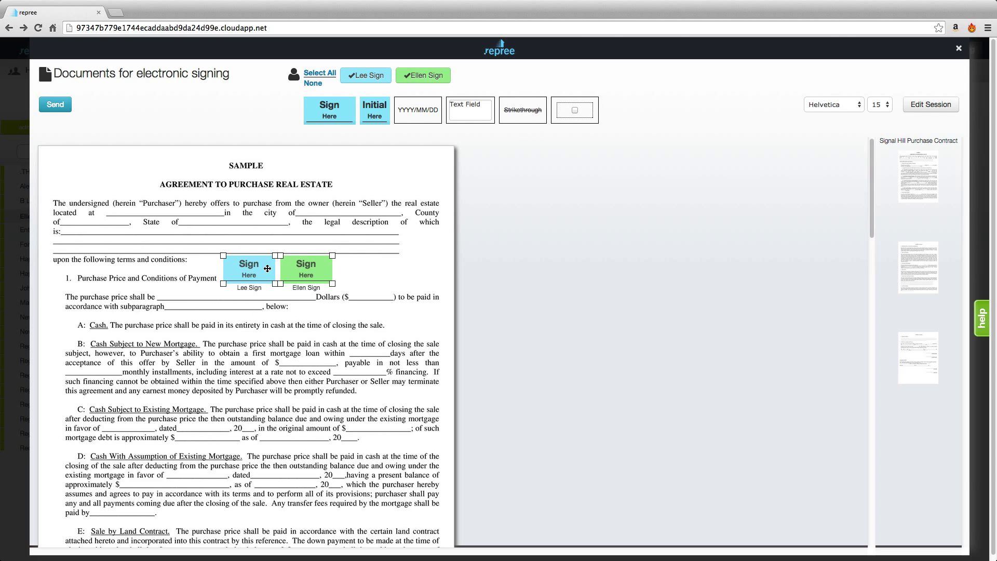
{"action": "double_click", "coordinate": [313, 259]}
{"action": "left_click_drag", "start_coordinate": [313, 259], "coordinate": [355, 262]}
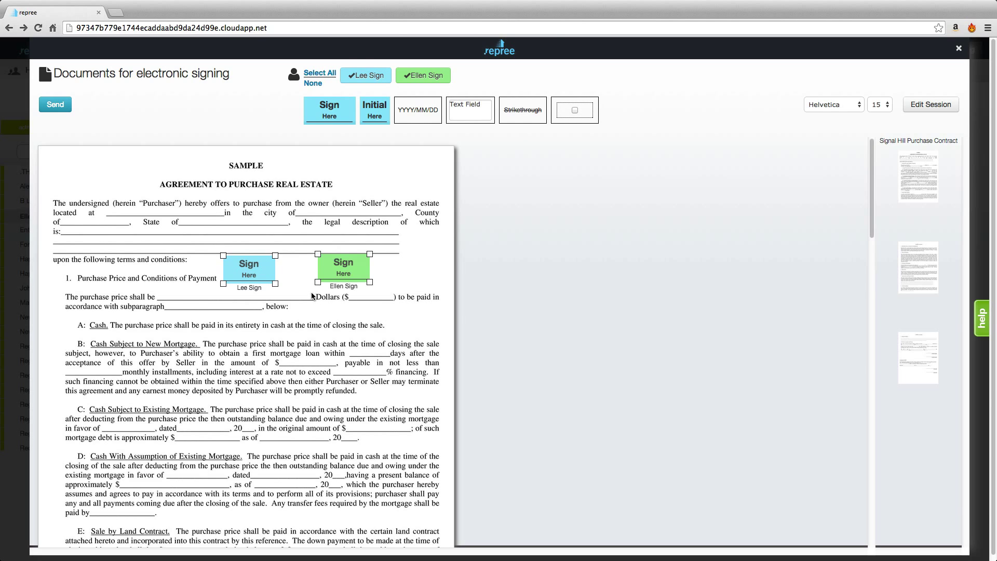
{"action": "left_click_drag", "start_coordinate": [346, 289], "coordinate": [314, 109]}
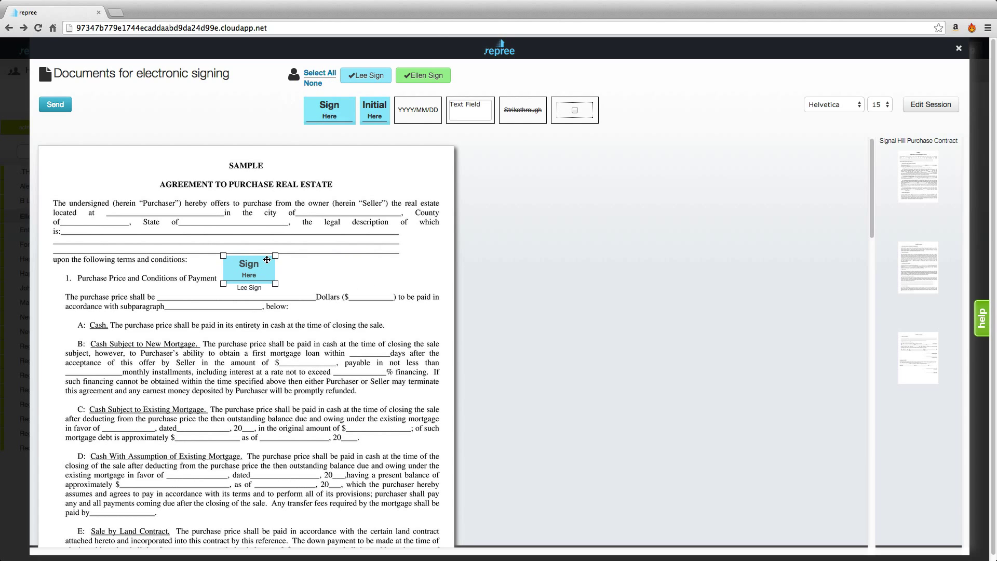
{"action": "left_click_drag", "start_coordinate": [270, 264], "coordinate": [337, 98]}
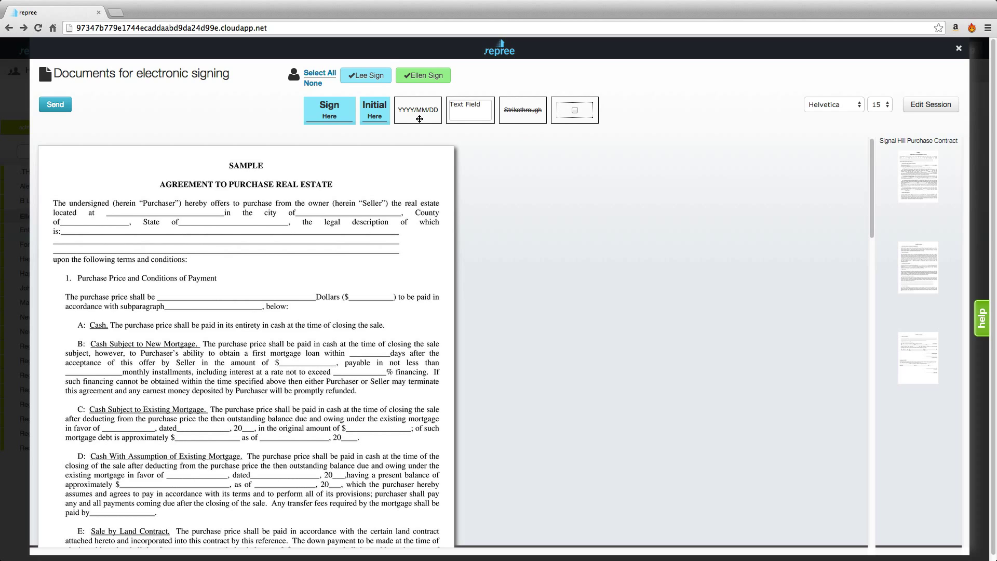
Step: Deselect both signers, then place a text field on the purchase price line and widen it across the blank
{"action": "left_click", "coordinate": [377, 79]}
{"action": "left_click", "coordinate": [427, 82]}
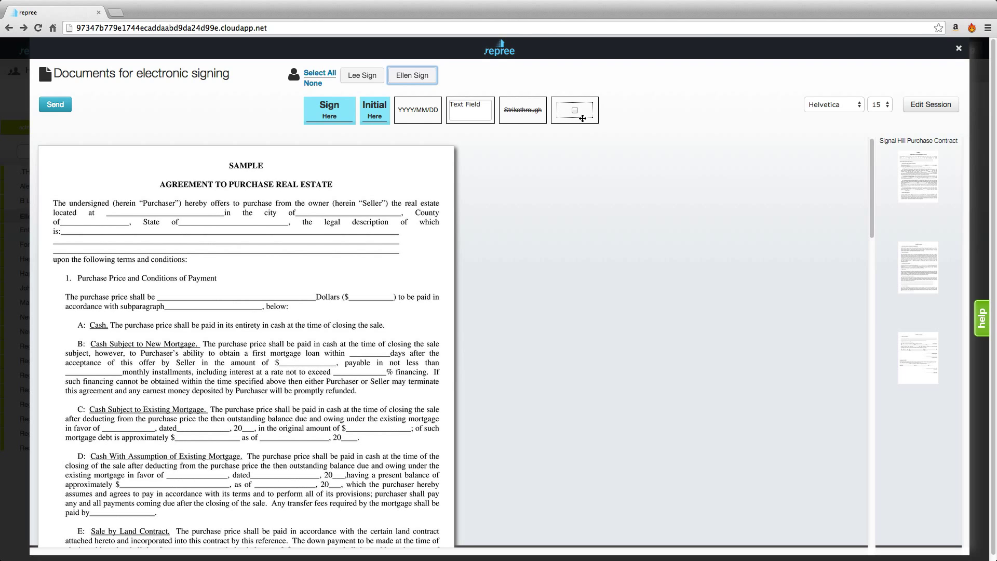
{"action": "left_click_drag", "start_coordinate": [470, 111], "coordinate": [182, 290]}
{"action": "left_click_drag", "start_coordinate": [243, 276], "coordinate": [389, 280]}
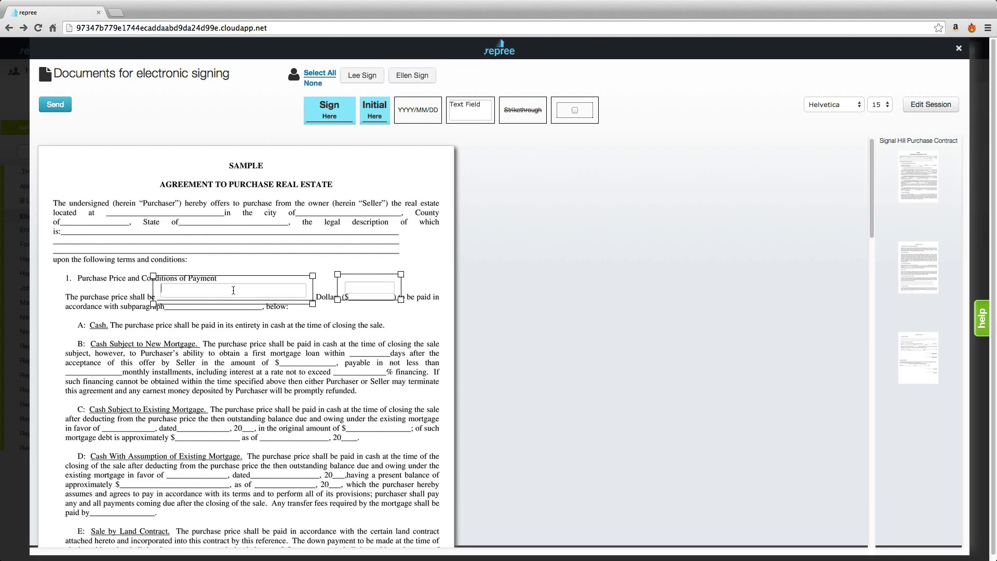
Step: Set the price text fields to 19-point Courier, then choose both signers for new fields
{"action": "left_click", "coordinate": [860, 105]}
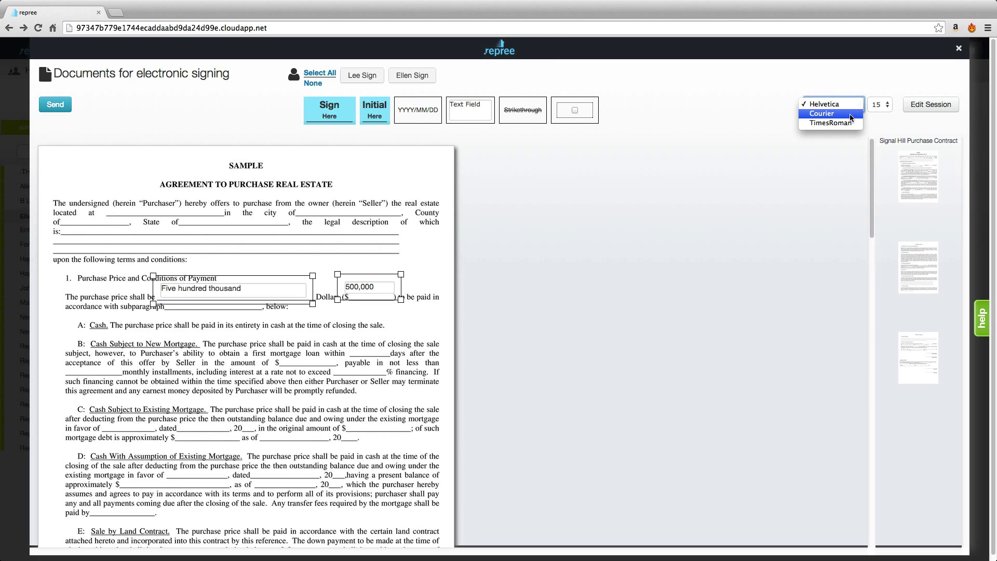
{"action": "left_click", "coordinate": [847, 115]}
{"action": "left_click", "coordinate": [886, 105]}
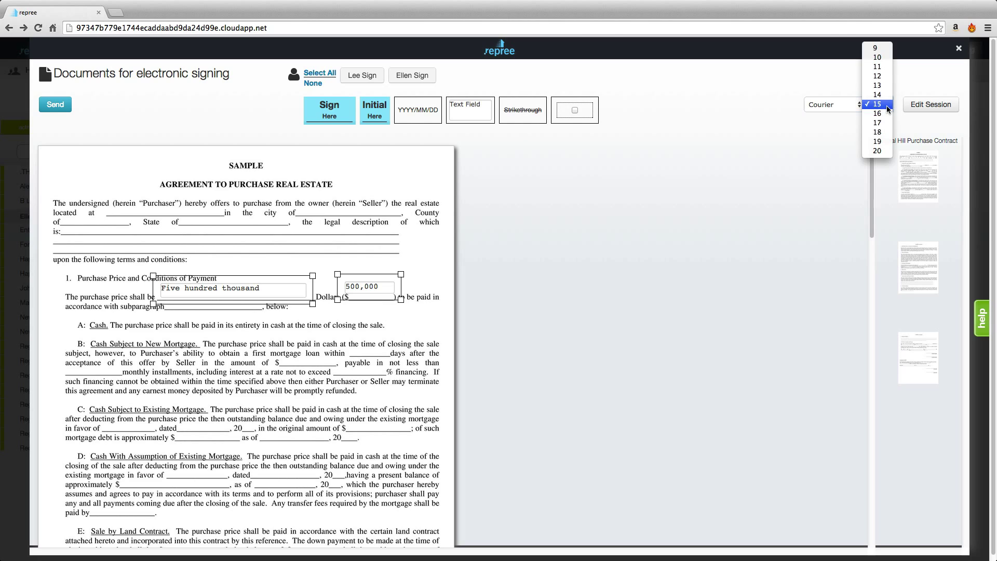
{"action": "left_click", "coordinate": [881, 141]}
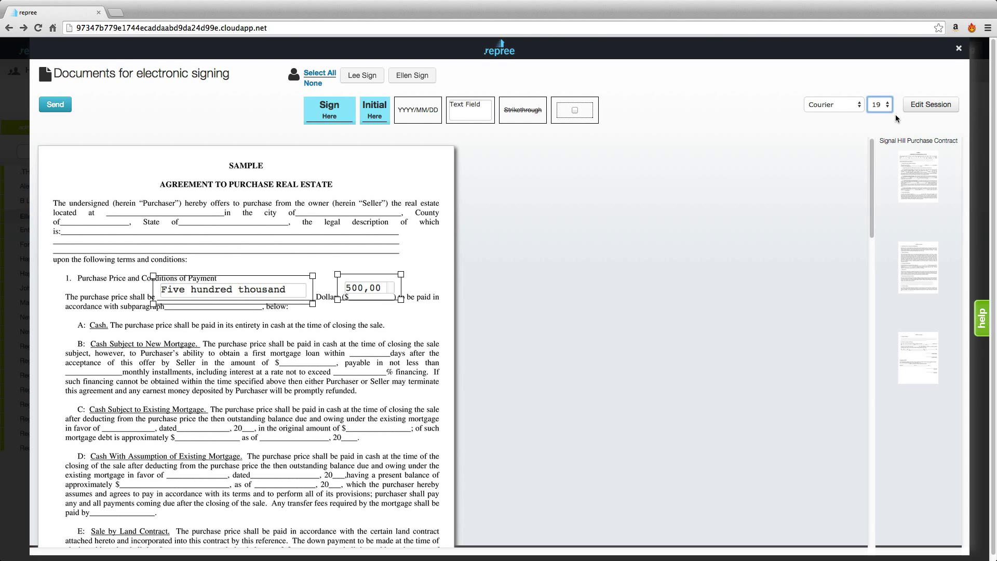
{"action": "left_click", "coordinate": [510, 206]}
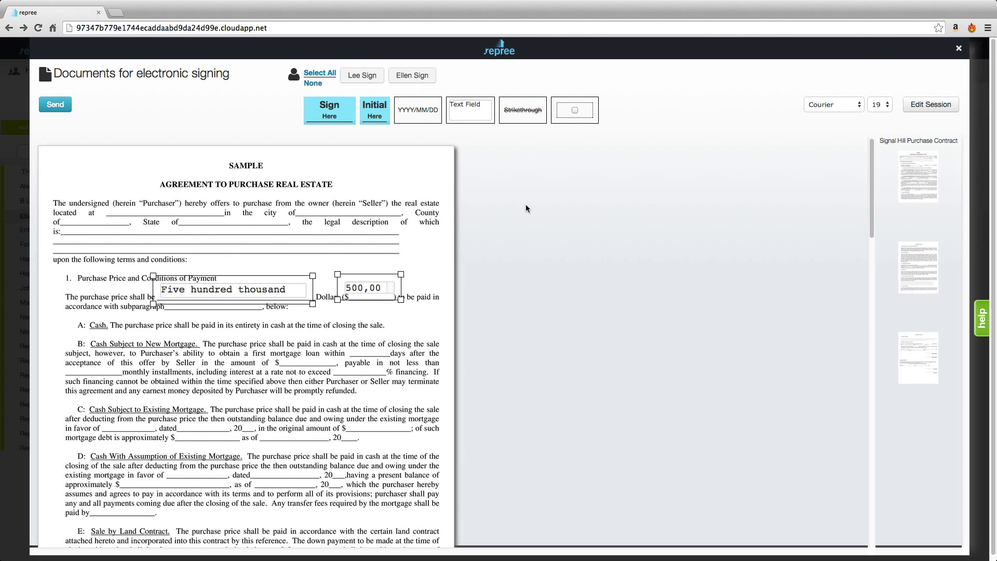
{"action": "left_click", "coordinate": [327, 73]}
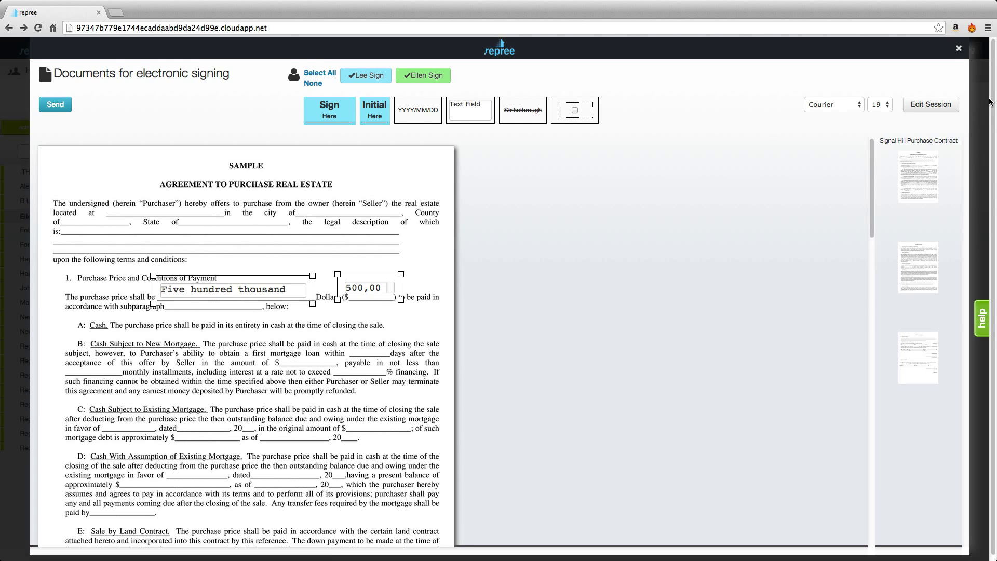
Step: Add Initial Here fields for both signers below Earnest Money Deposit and spread them side by side
{"action": "scroll", "coordinate": [667, 219], "scroll_direction": "down", "scroll_amount": 4}
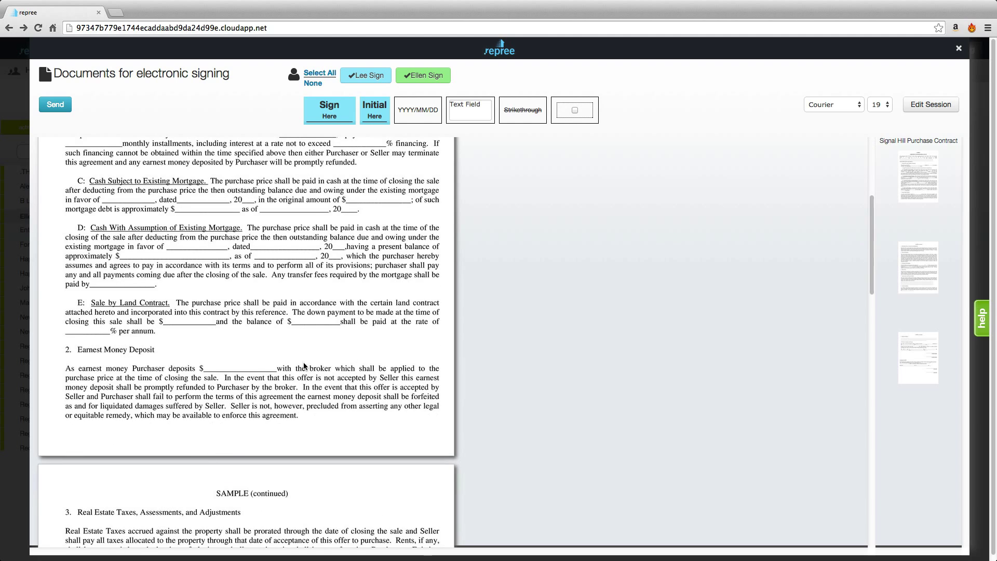
{"action": "left_click_drag", "start_coordinate": [378, 108], "coordinate": [185, 433]}
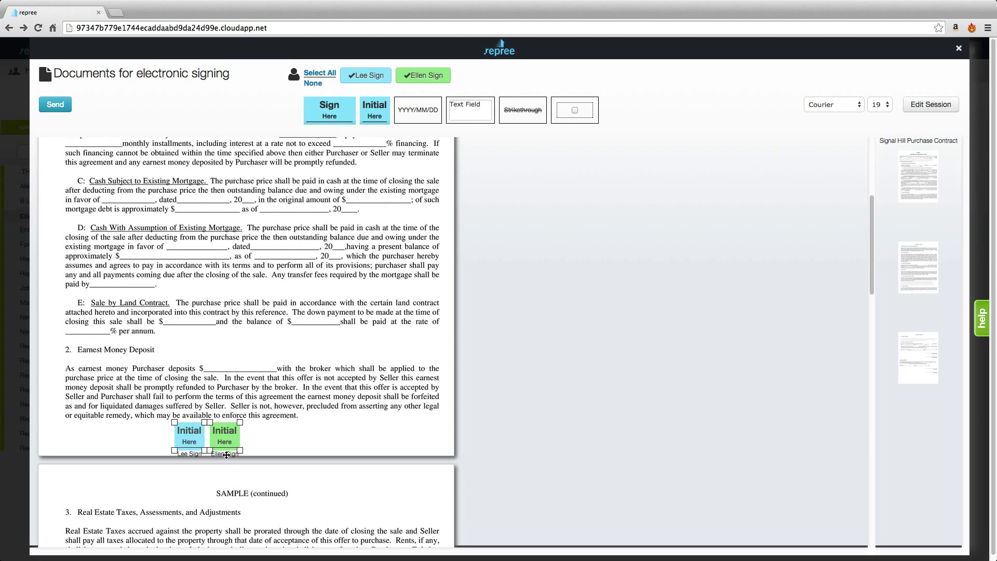
{"action": "left_click_drag", "start_coordinate": [232, 432], "coordinate": [352, 421]}
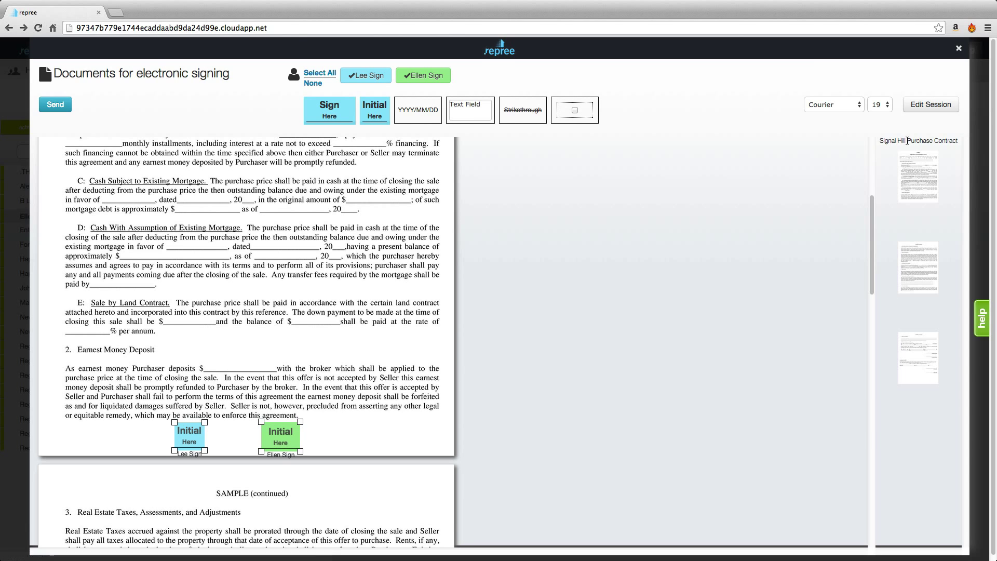
{"action": "left_click", "coordinate": [912, 193]}
{"action": "left_click", "coordinate": [912, 260]}
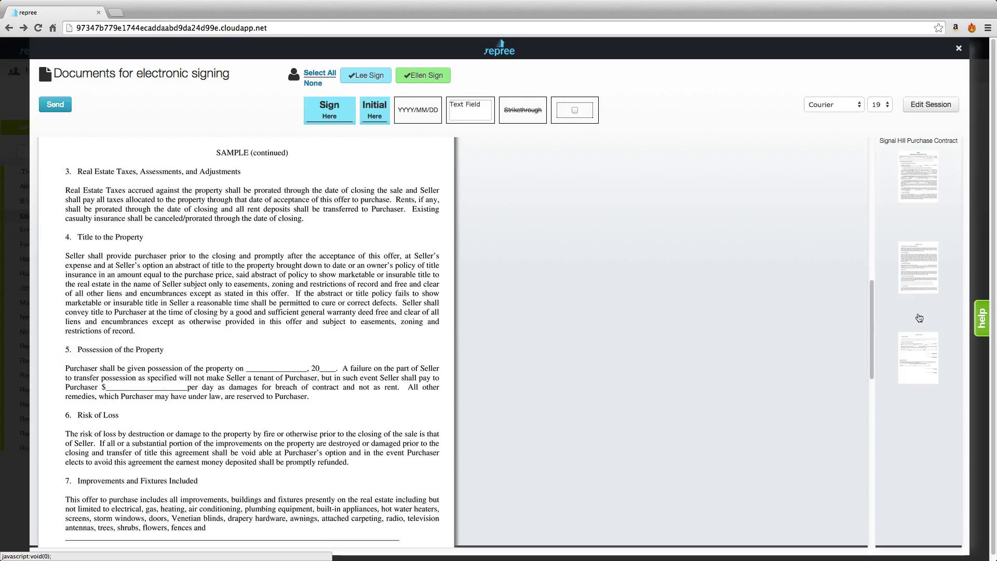
Step: On page 3, place and arrange Sign Here and date fields for both signers on the Purchaser lines
{"action": "left_click", "coordinate": [920, 358]}
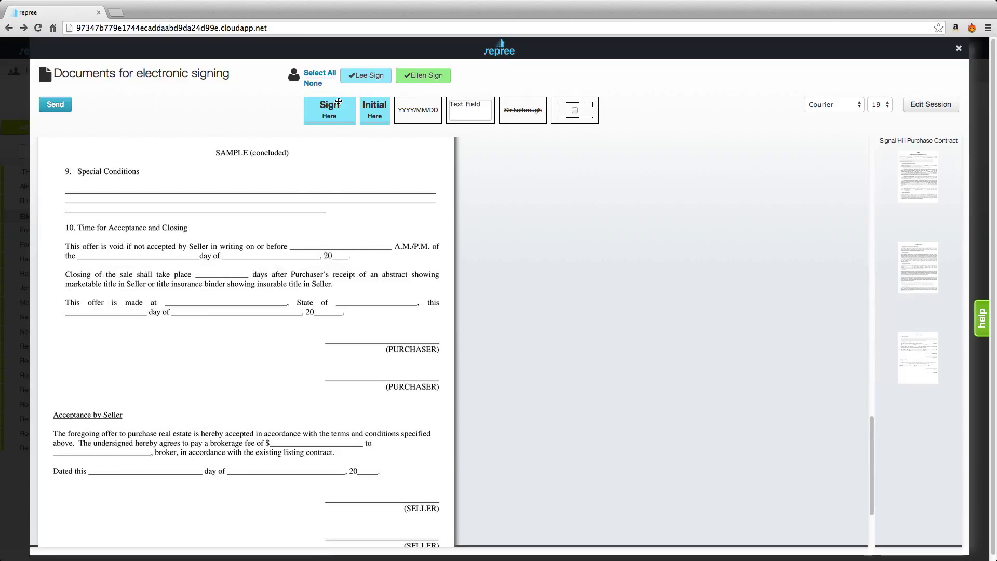
{"action": "left_click_drag", "start_coordinate": [327, 108], "coordinate": [293, 326]}
{"action": "left_click_drag", "start_coordinate": [361, 330], "coordinate": [413, 323]}
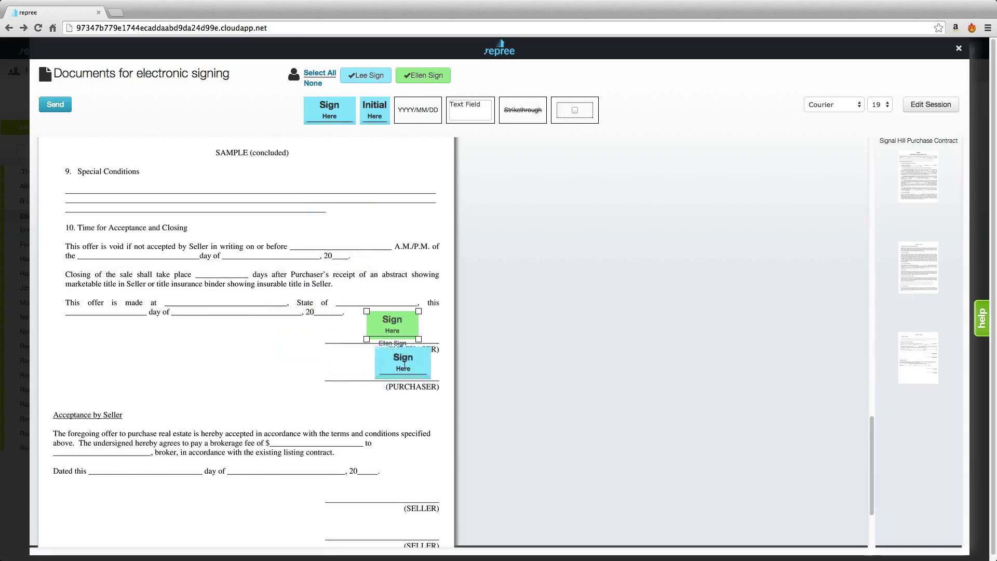
{"action": "left_click_drag", "start_coordinate": [415, 115], "coordinate": [304, 376]}
{"action": "left_click_drag", "start_coordinate": [332, 334], "coordinate": [254, 331]}
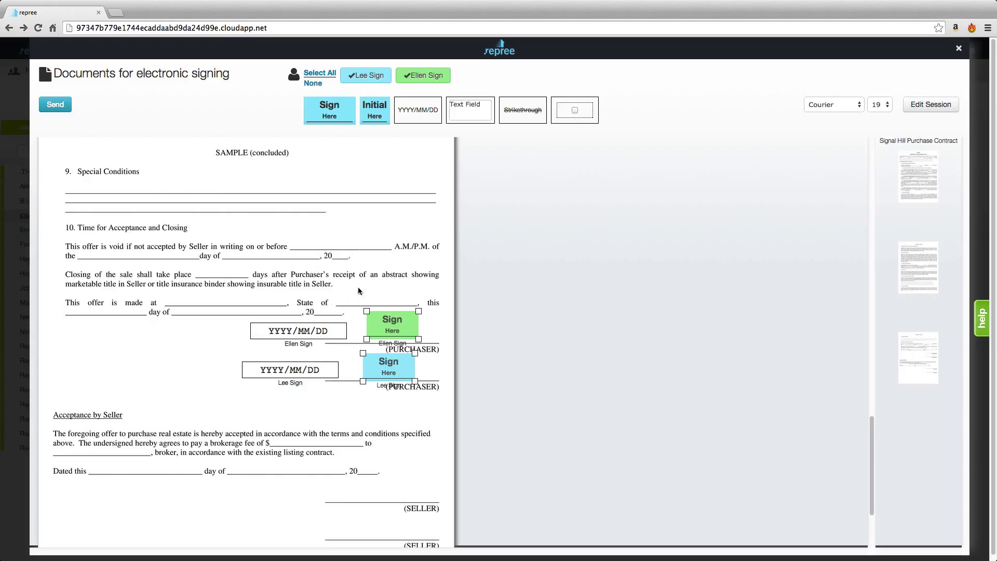
Step: Clear the signers, strike through the closing-of-the-sale sentence, and add a checkbox beside 'This offer is made at'
{"action": "left_click", "coordinate": [313, 83]}
{"action": "left_click_drag", "start_coordinate": [523, 111], "coordinate": [438, 298]}
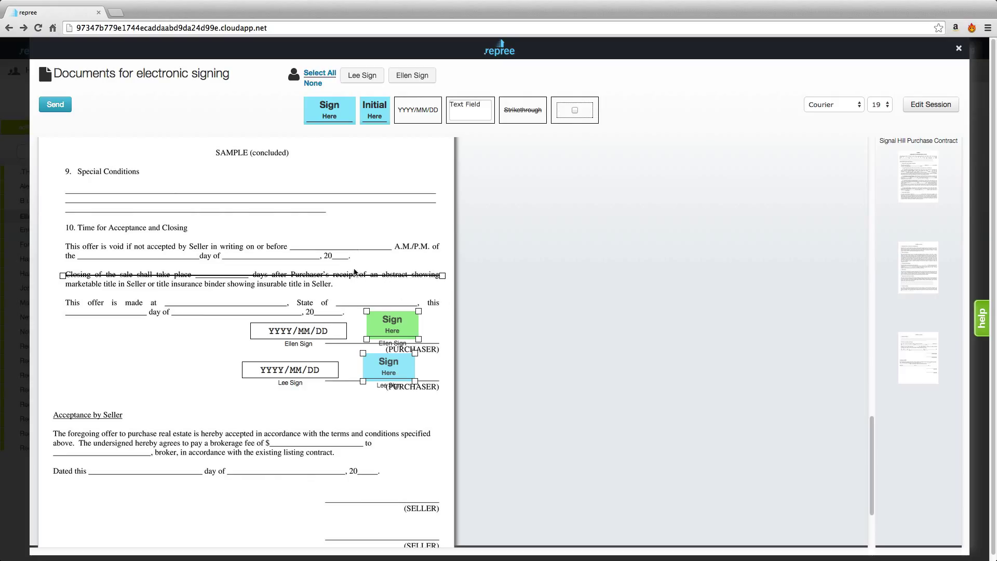
{"action": "left_click_drag", "start_coordinate": [576, 120], "coordinate": [72, 312]}
Step: Add the second signer's checkbox below the first one, then close the editor to the client home page
{"action": "left_click", "coordinate": [416, 75]}
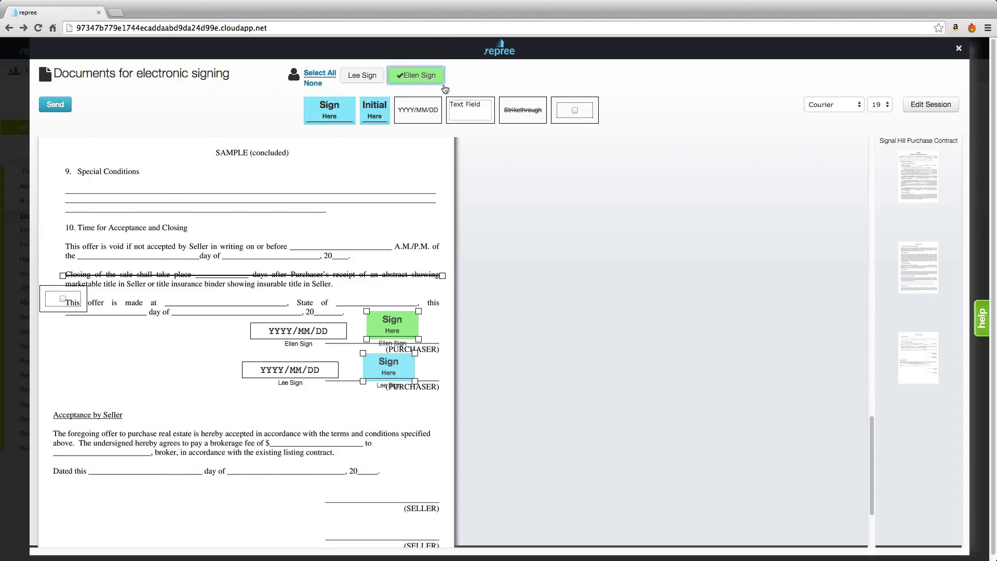
{"action": "left_click_drag", "start_coordinate": [593, 117], "coordinate": [83, 333]}
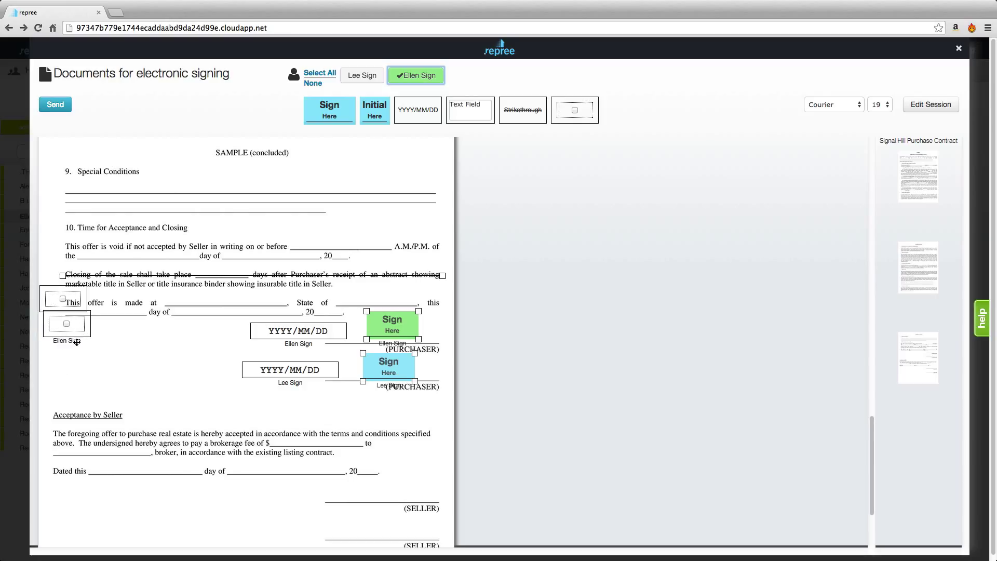
{"action": "left_click", "coordinate": [90, 337]}
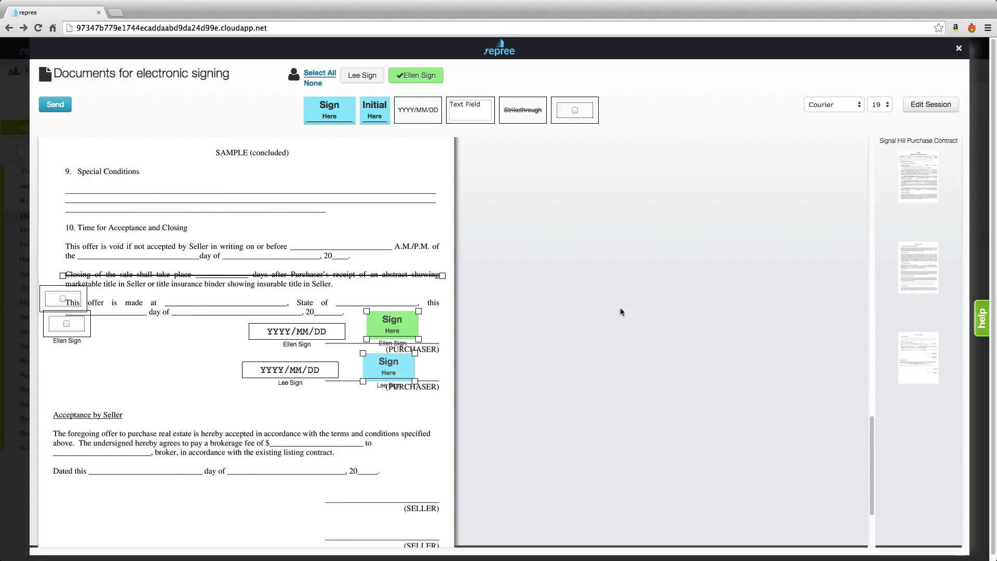
{"action": "left_click", "coordinate": [958, 49]}
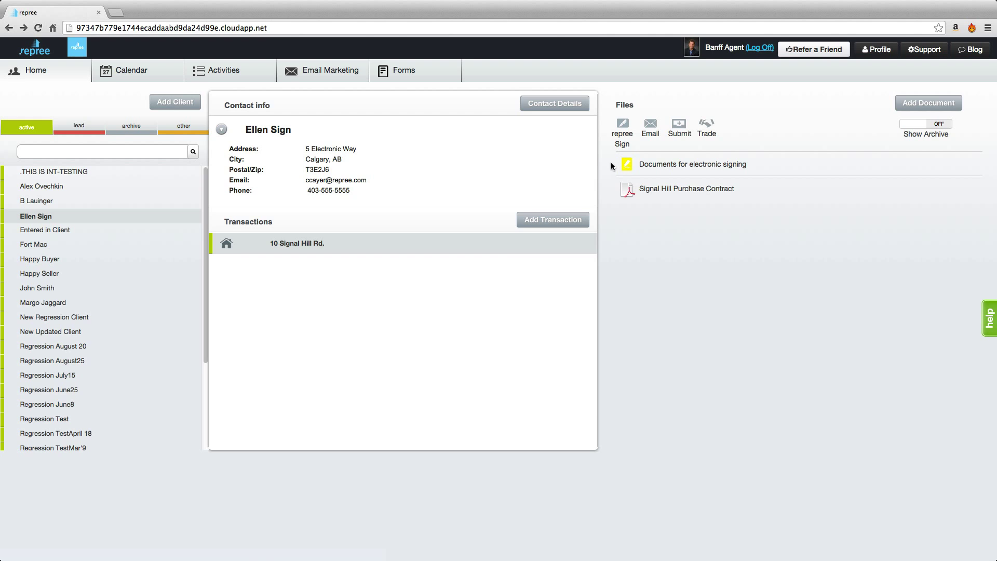
Step: Open the 'Documents for electronic signing' package from the Files list
{"action": "left_click", "coordinate": [664, 164]}
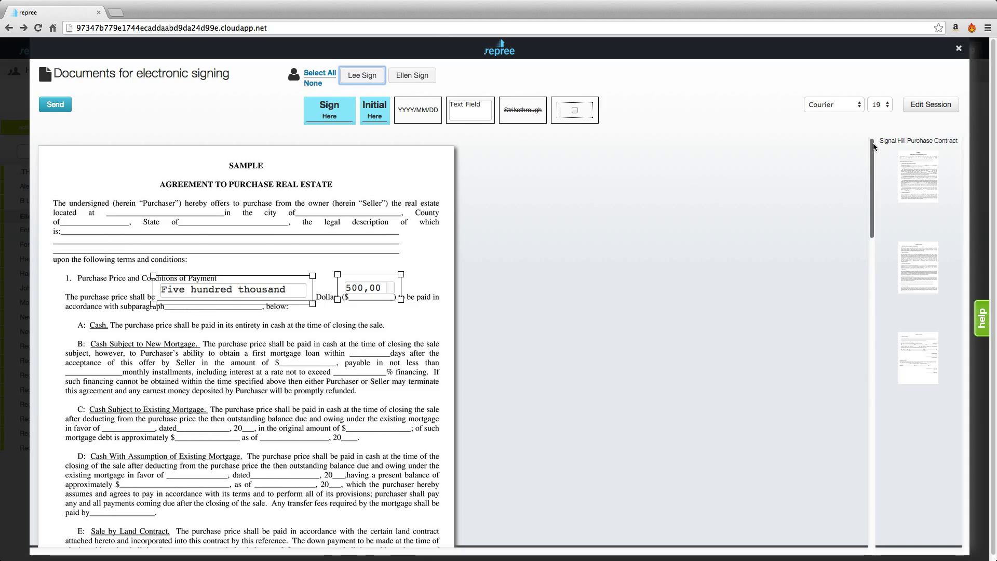
Step: Scroll through the tagged contract to check it, then send it to the signers
{"action": "left_click_drag", "start_coordinate": [873, 146], "coordinate": [799, 121]}
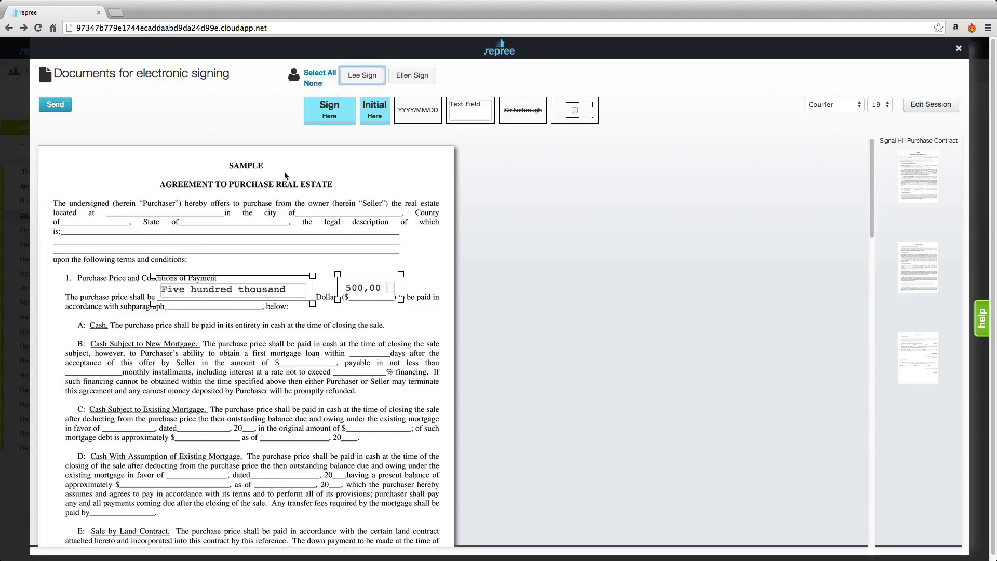
{"action": "left_click", "coordinate": [56, 106]}
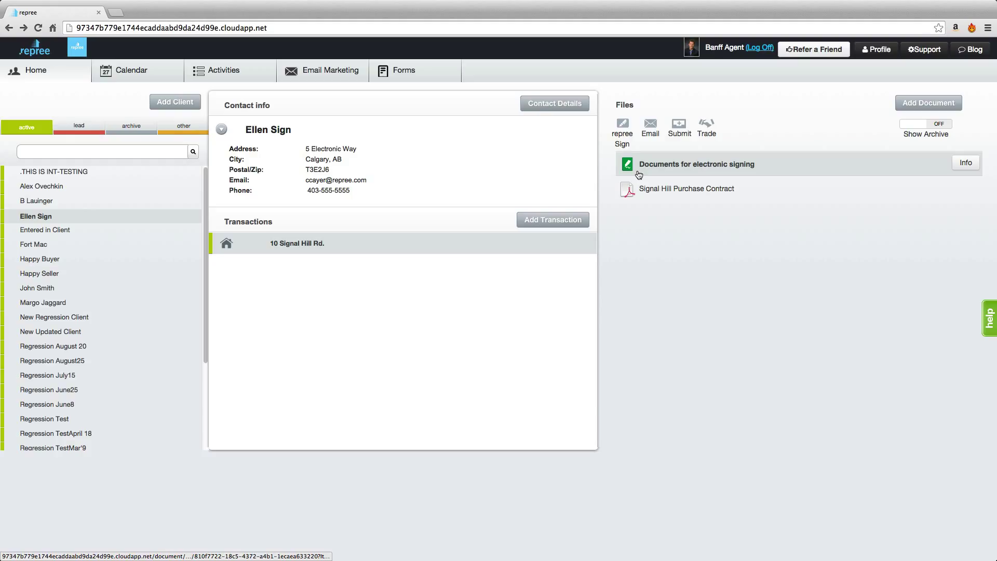